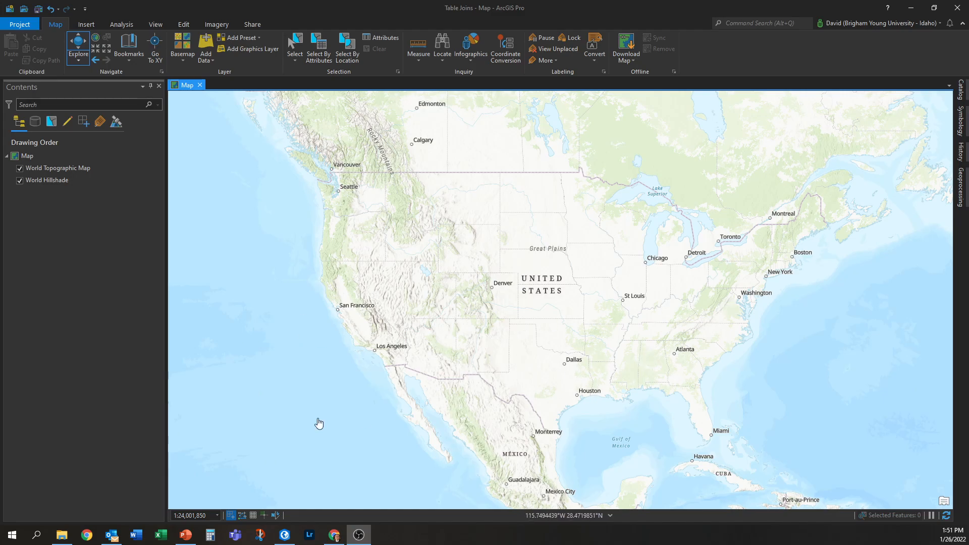
# - Open the Census_2010_demographics Excel file from the BusinessAnalyticsBasics project folder
pyautogui.moveTo(112, 535)
pyautogui.click(62, 535)
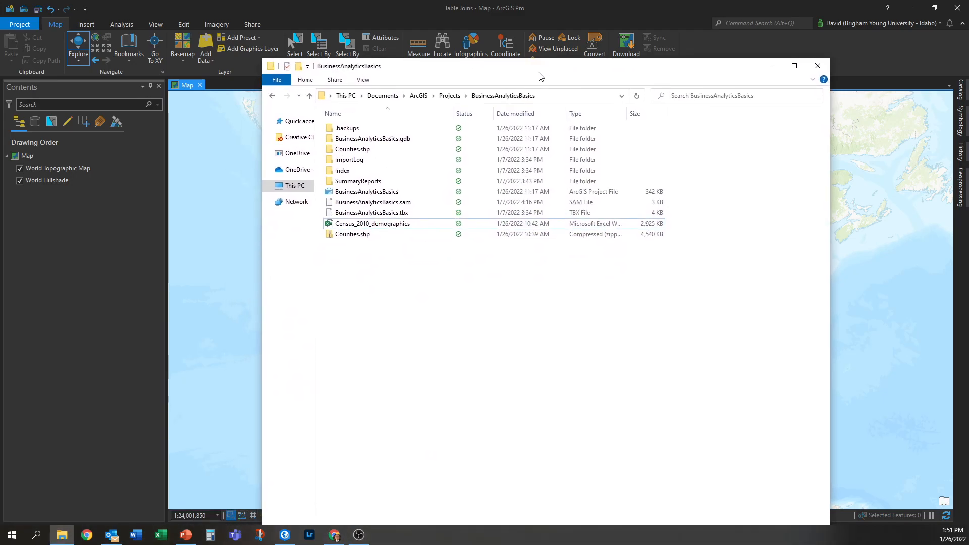
pyautogui.click(353, 237)
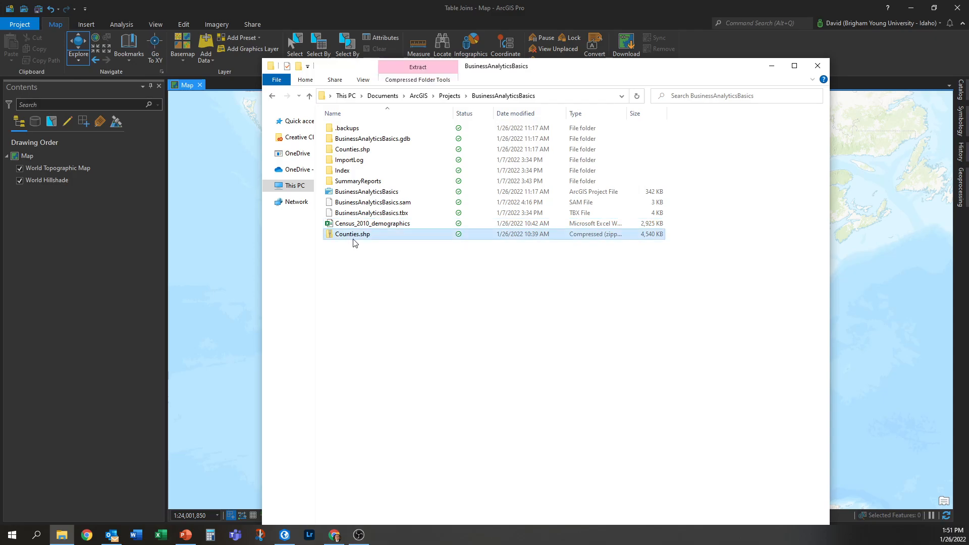
pyautogui.click(365, 151)
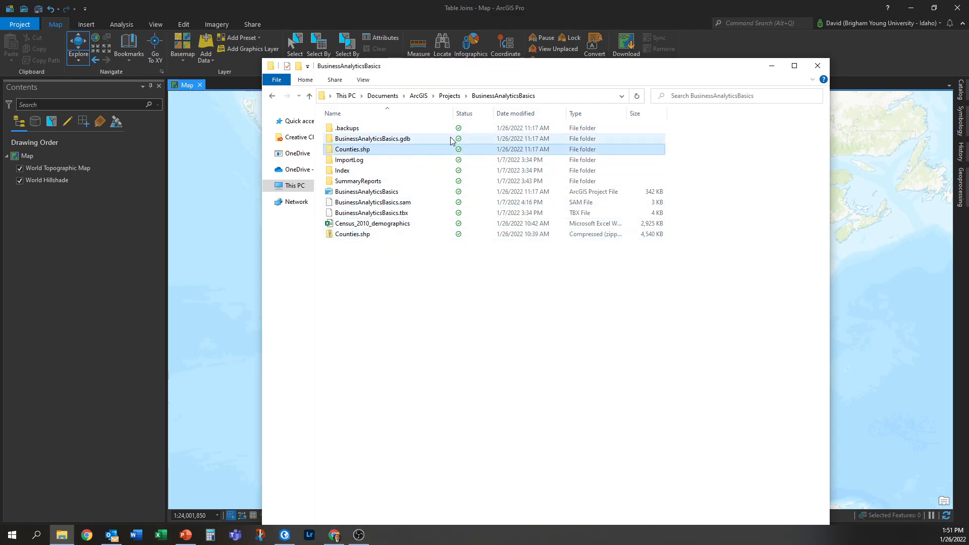
pyautogui.click(375, 227)
pyautogui.doubleClick(375, 226)
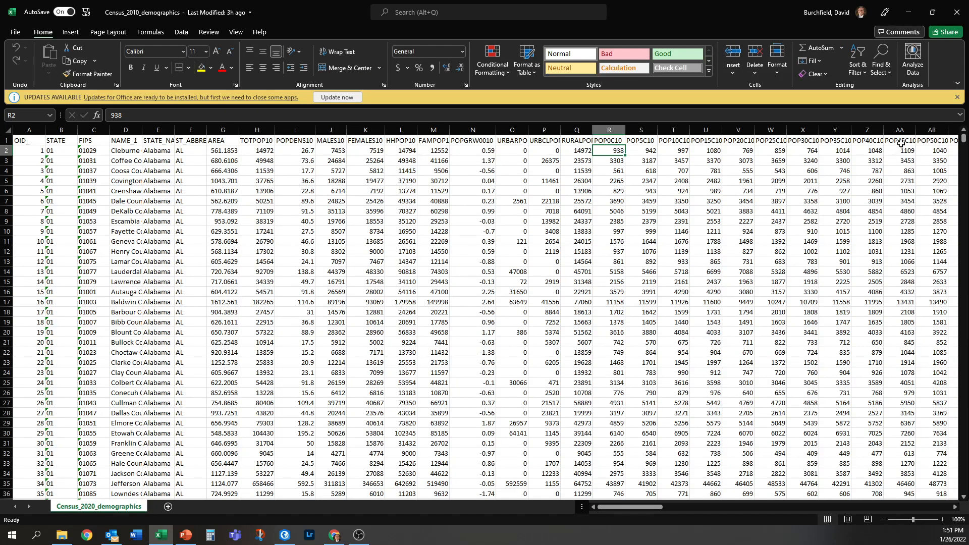
# - Review the spreadsheet's county rows and FIPS column, then close the workbook
pyautogui.click(957, 97)
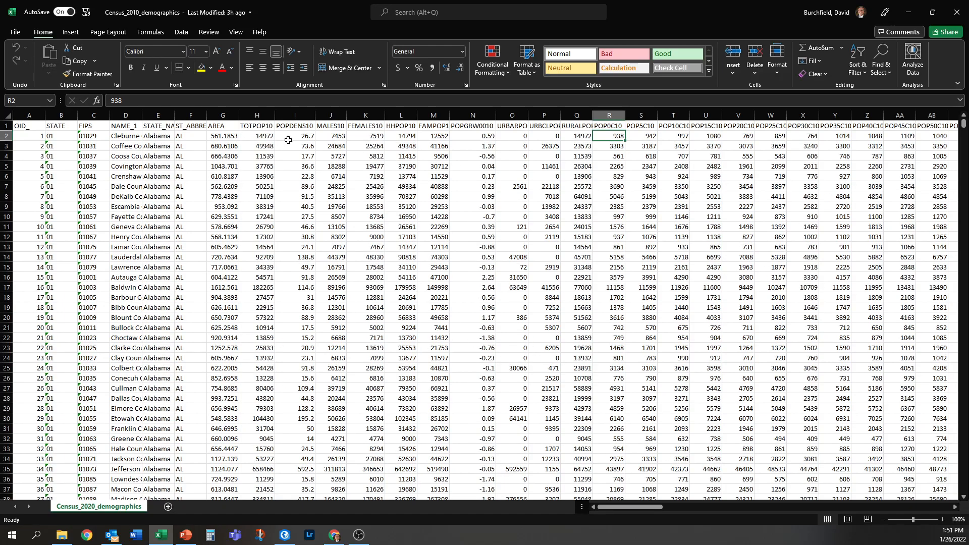
pyautogui.moveTo(627, 511); pyautogui.dragTo(485, 494)
pyautogui.click(956, 11)
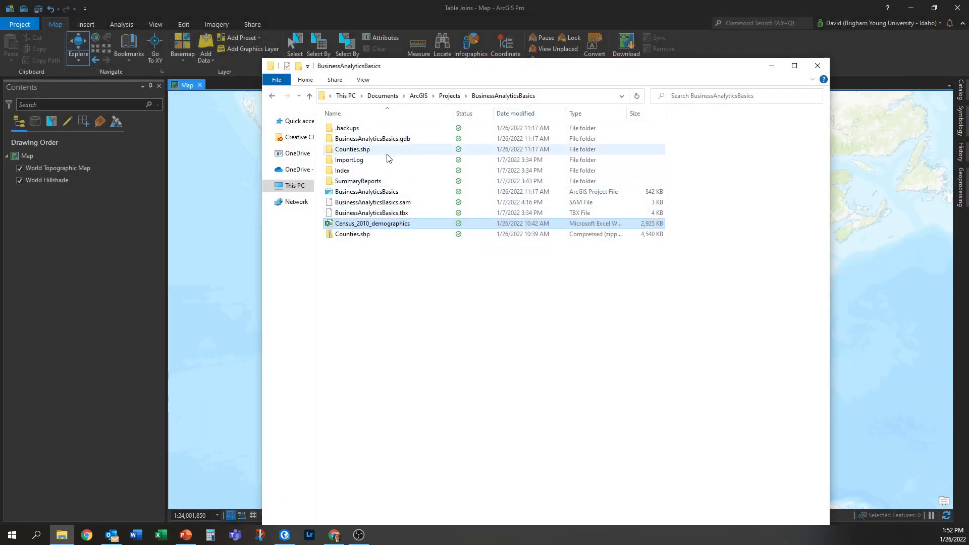
# - Add the Counties.shp shapefile from the Counties.shp folder to the map
pyautogui.doubleClick(387, 150)
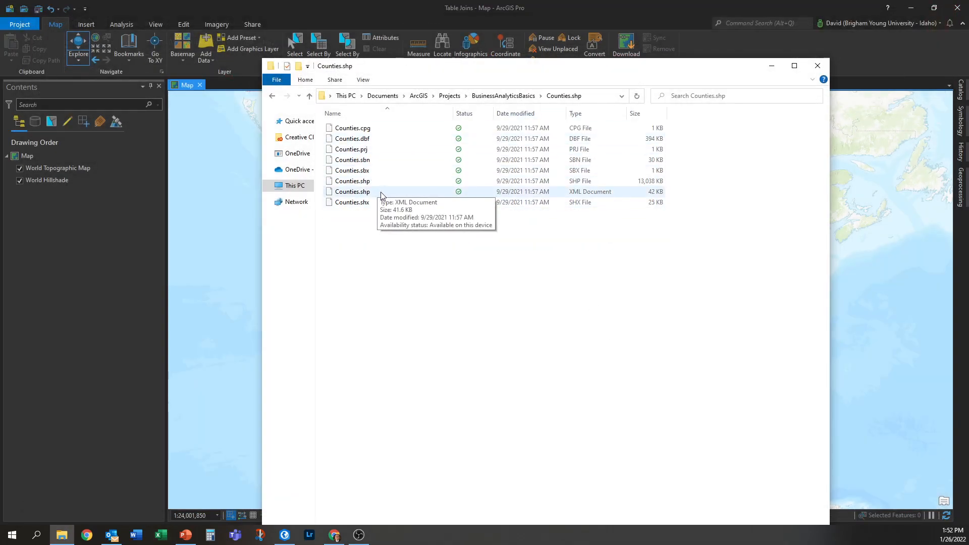
pyautogui.click(378, 184)
pyautogui.moveTo(212, 240); pyautogui.dragTo(214, 244)
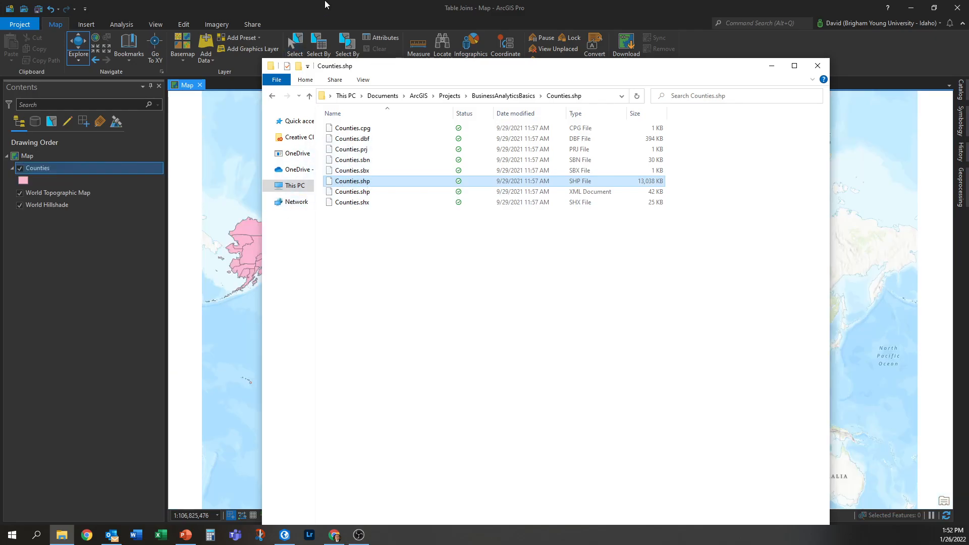
# - Open the Counties layer's attribute table and inspect its ID field
pyautogui.scroll(3, 302, 367)
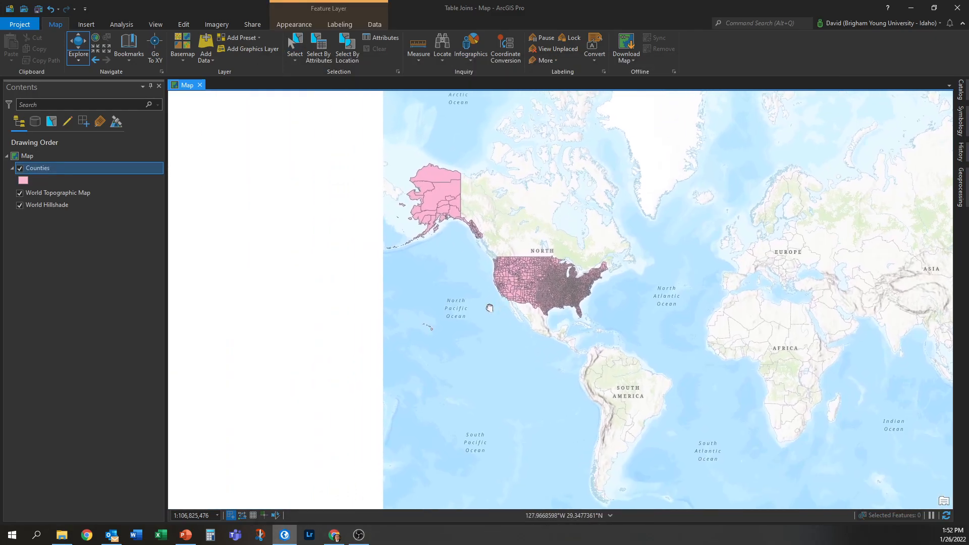
pyautogui.scroll(2, 609, 343)
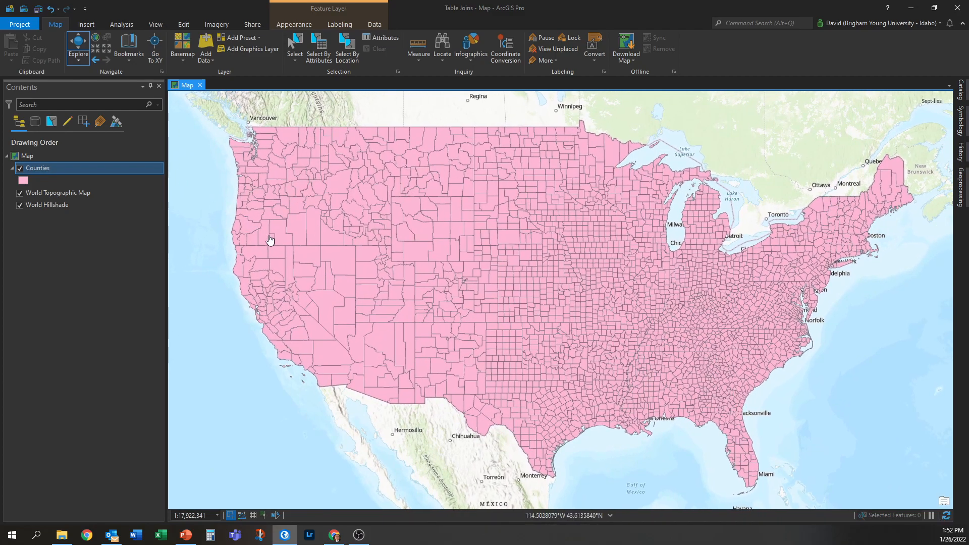
pyautogui.rightClick(58, 171)
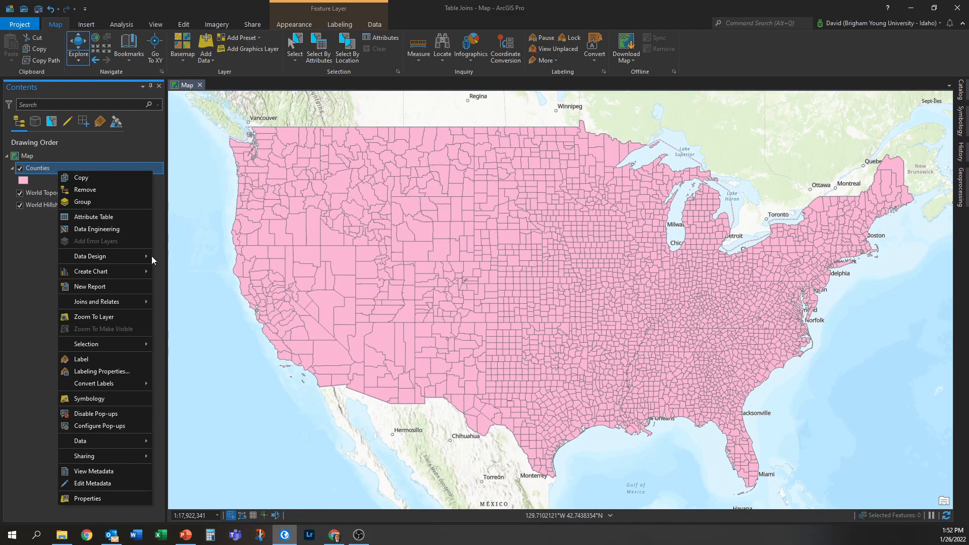
pyautogui.click(96, 217)
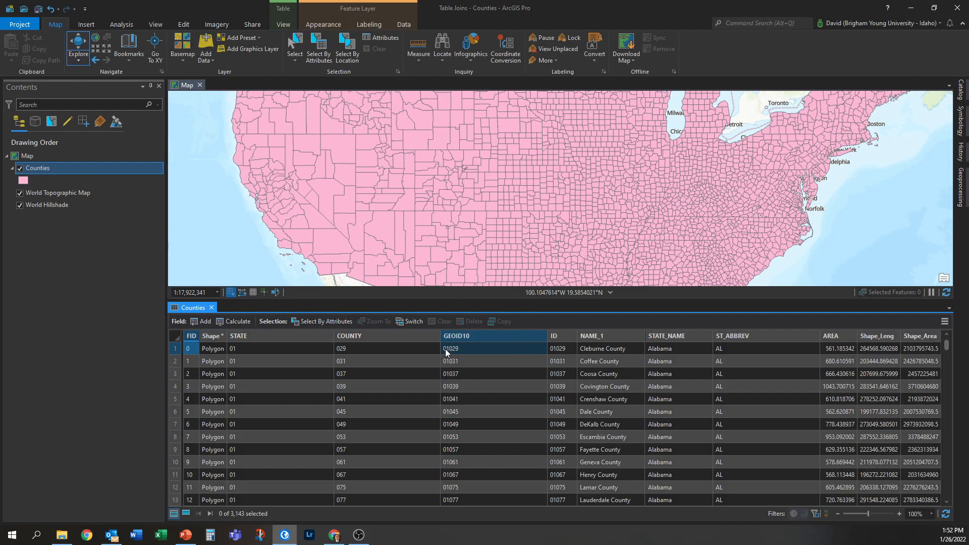
pyautogui.click(554, 349)
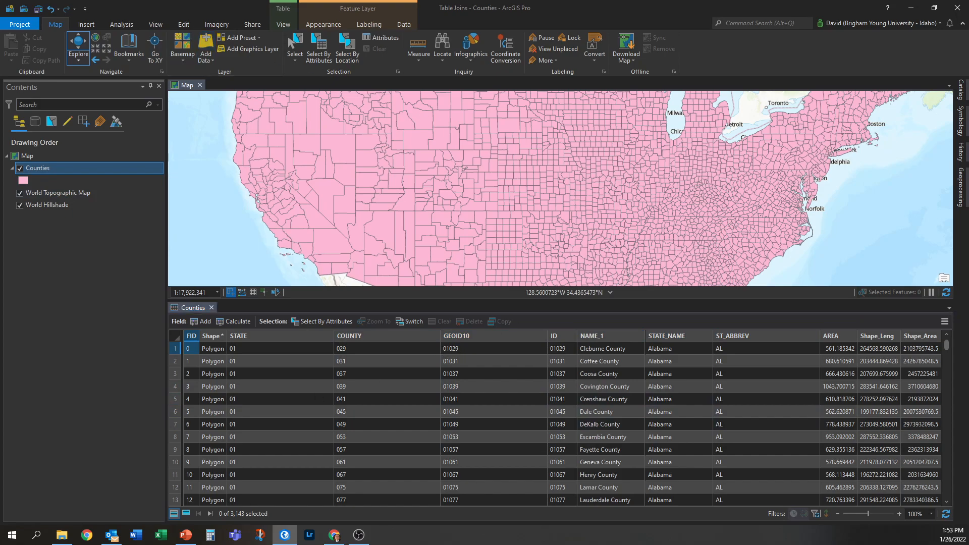
# - Add the Census_2020_demographics$ sheet from the census Excel workbook to the map as a standalone table
pyautogui.moveTo(0, 364); pyautogui.dragTo(543, 78)
pyautogui.click(483, 205)
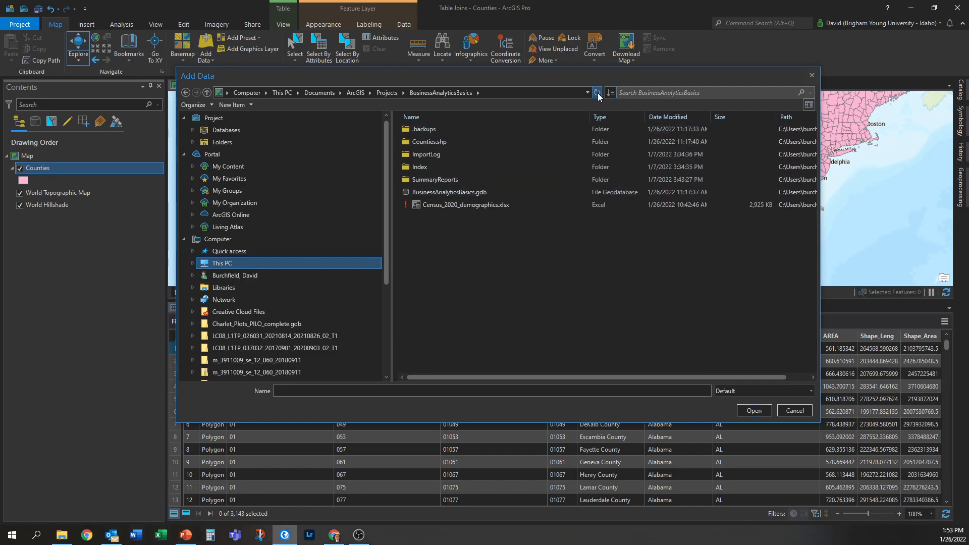
pyautogui.doubleClick(462, 204)
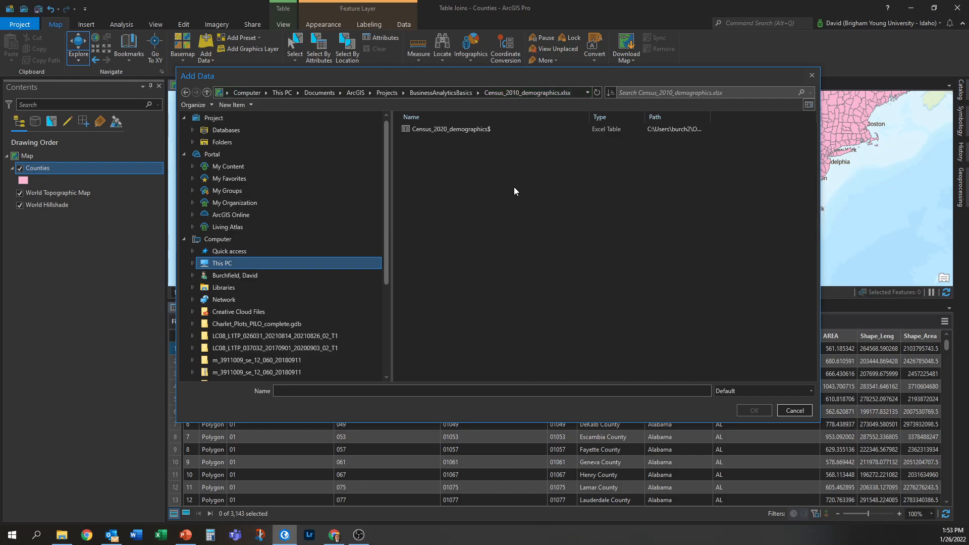
pyautogui.click(467, 129)
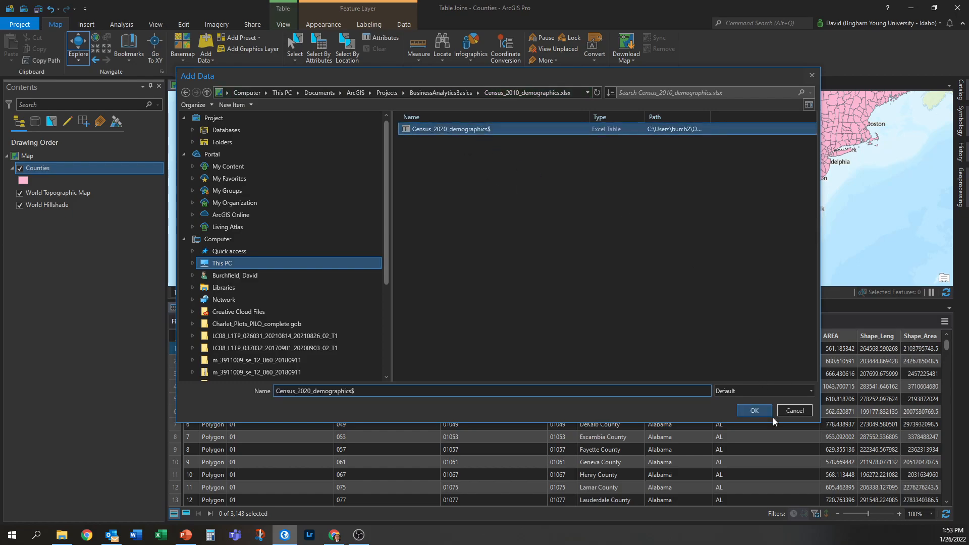
pyautogui.click(765, 412)
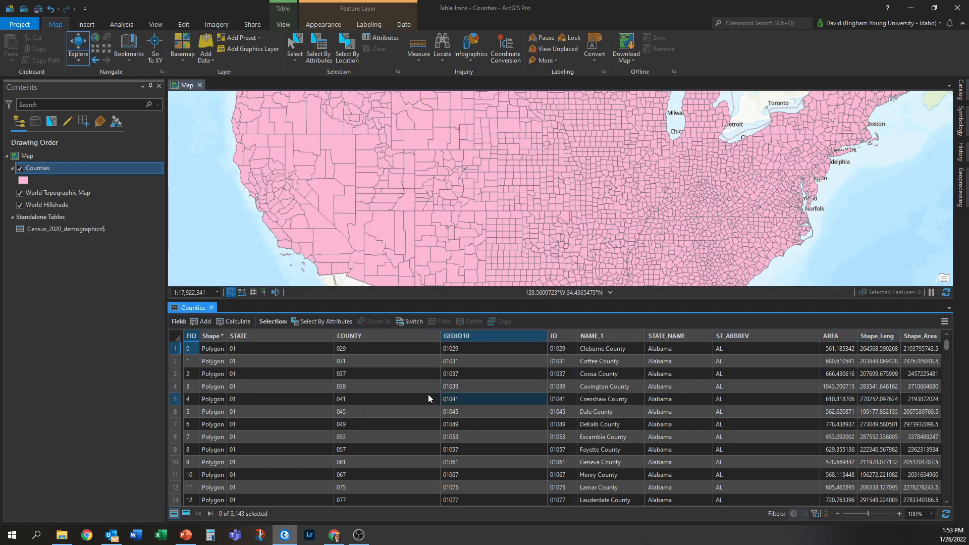
# - Open the Census_2020_demographics$ table to review its fields, then close it
pyautogui.rightClick(62, 228)
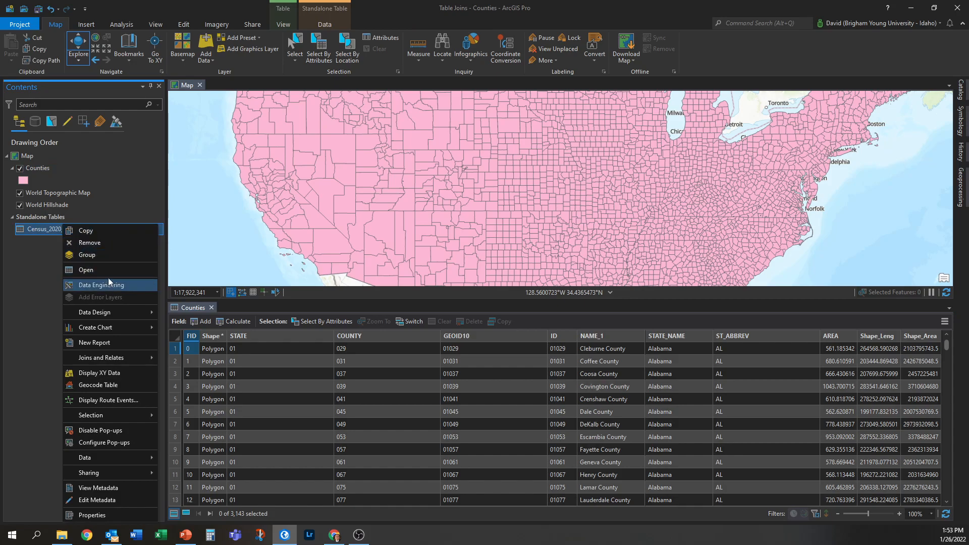
pyautogui.click(109, 269)
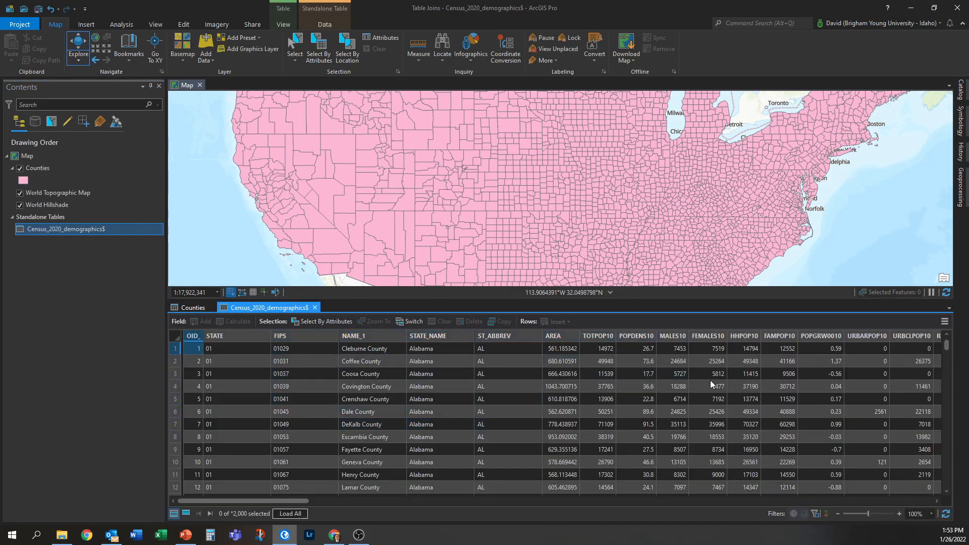
pyautogui.click(315, 308)
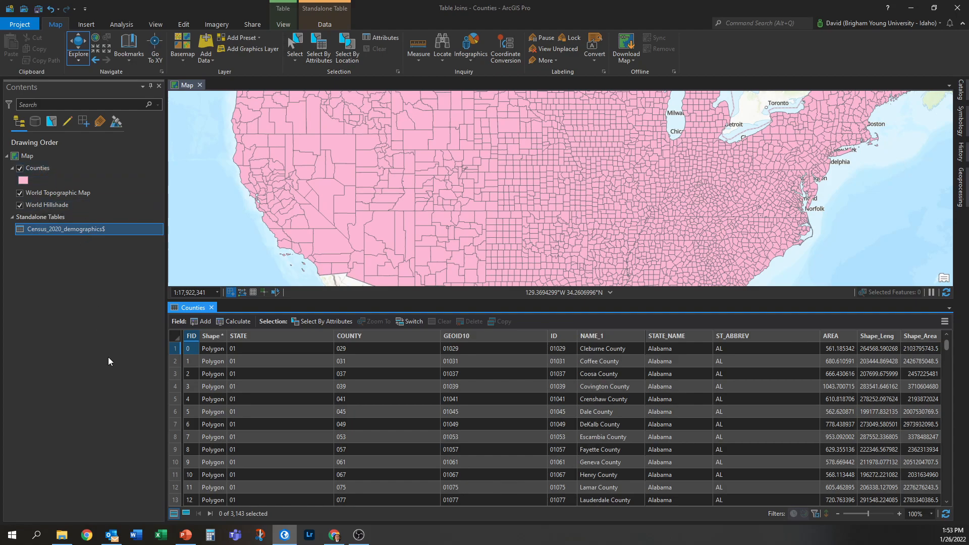
# - Start adding a join to the Counties layer with Census_2020_demographics$ as the join table
pyautogui.click(69, 265)
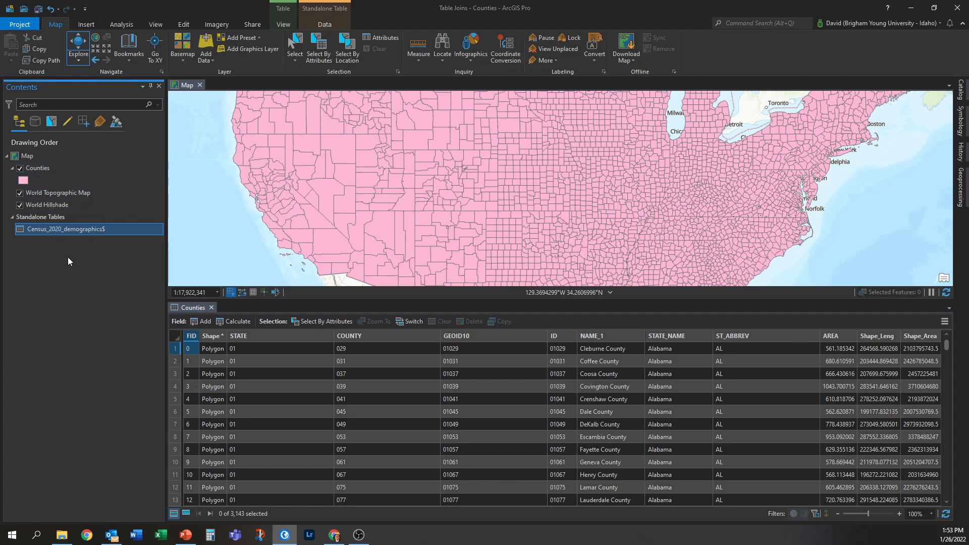
pyautogui.click(53, 170)
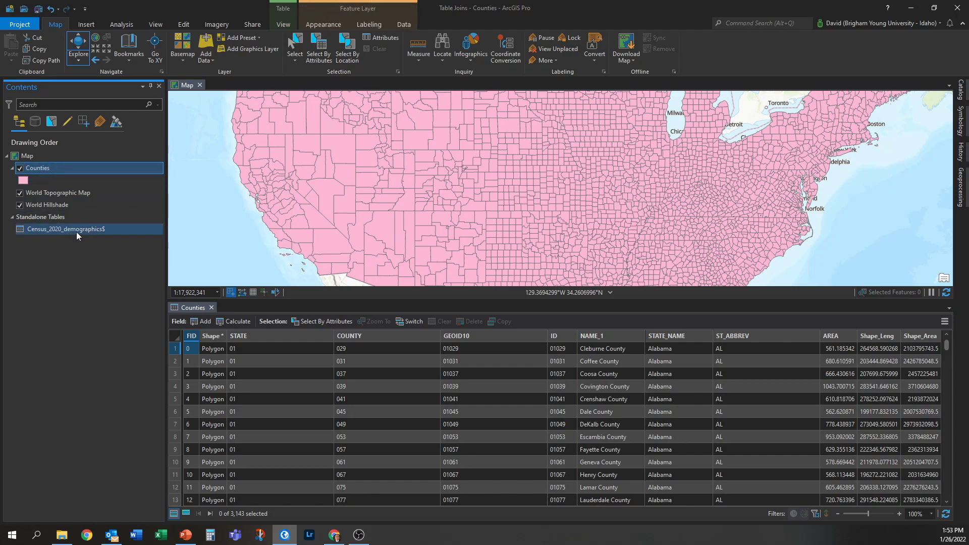
pyautogui.rightClick(48, 168)
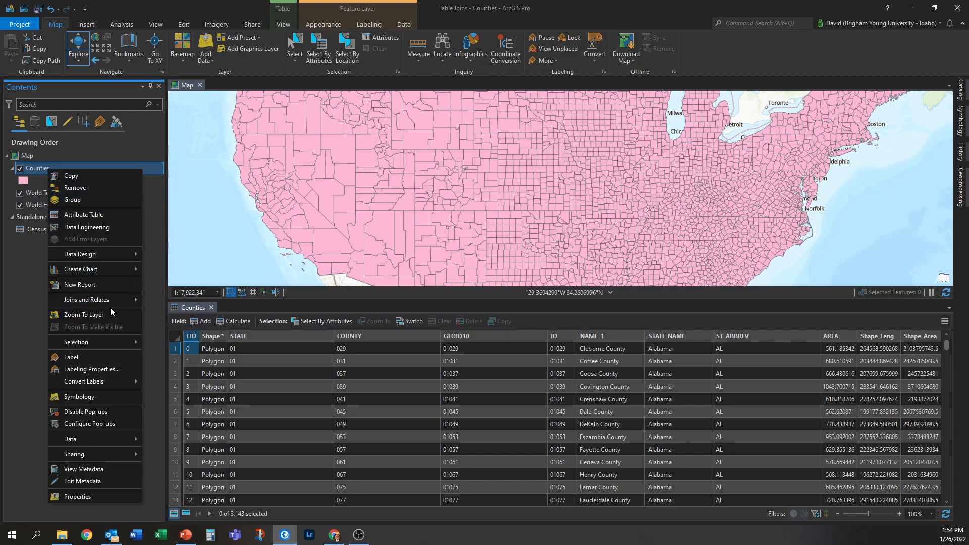
pyautogui.moveTo(108, 299)
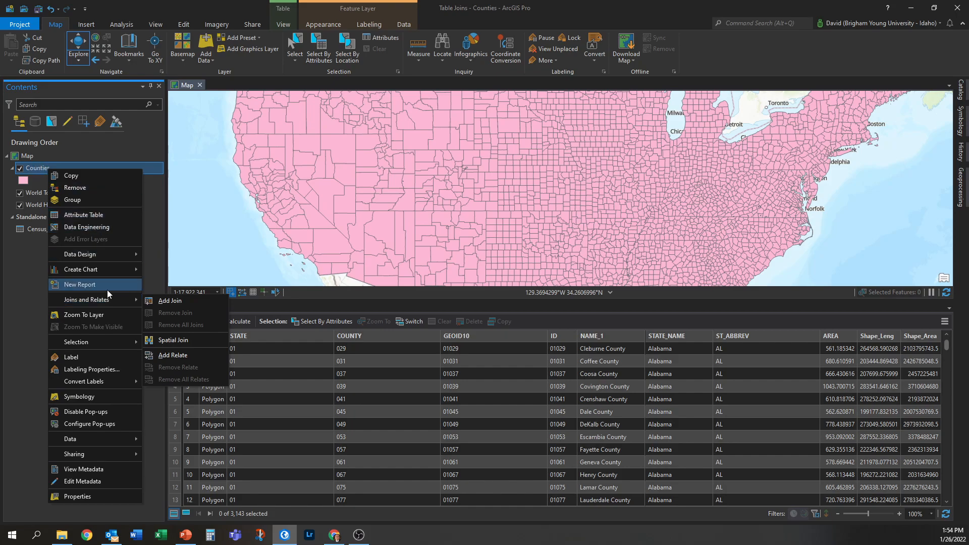
pyautogui.click(196, 302)
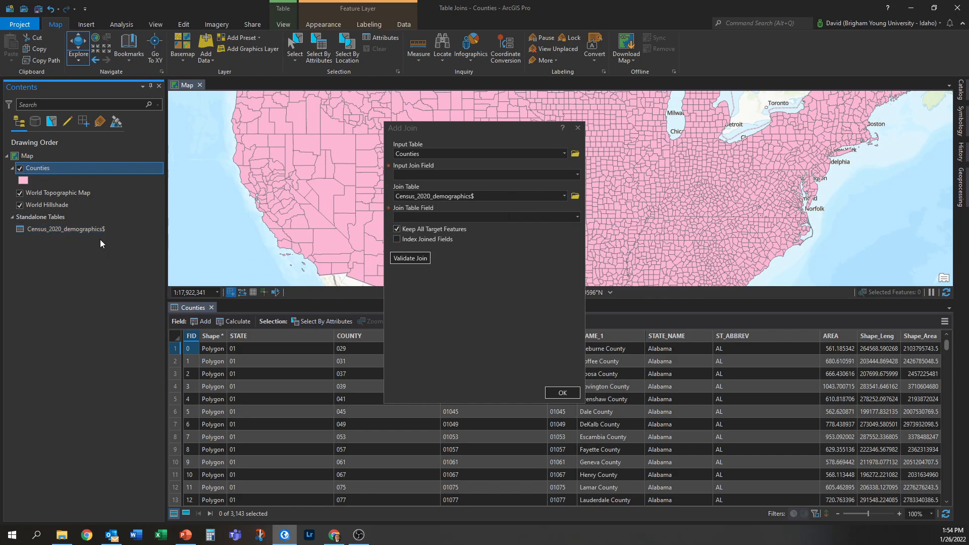
pyautogui.click(564, 197)
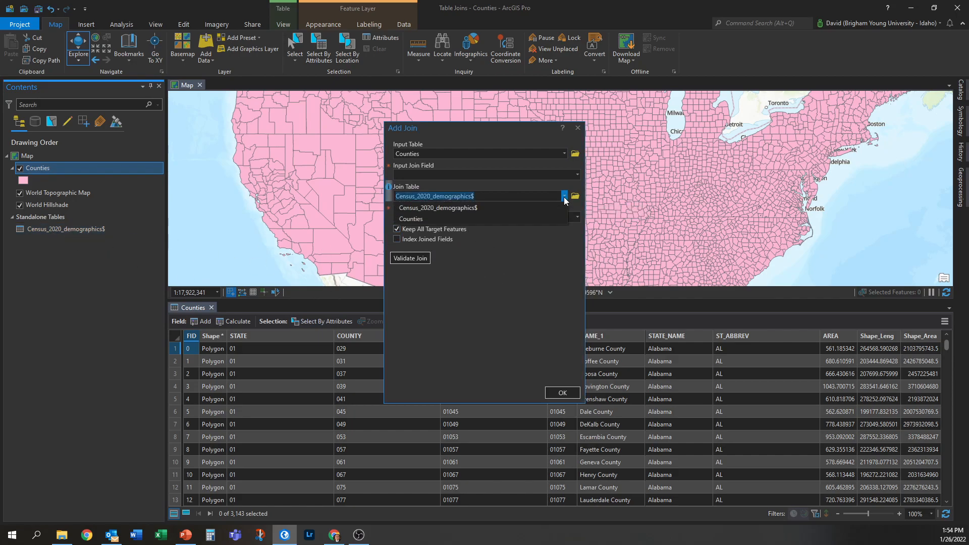
pyautogui.click(562, 207)
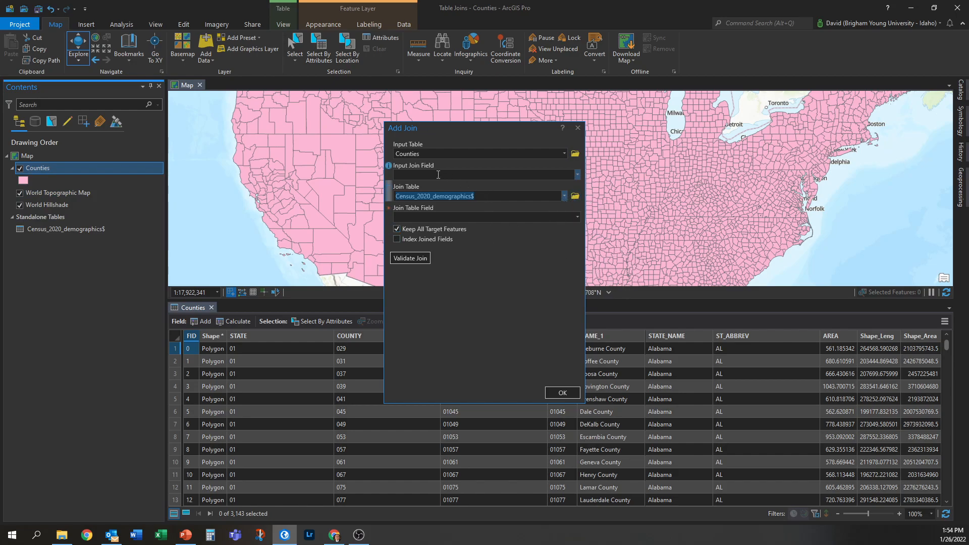
# - Set the input join field to ID and the join table field to FIPS
pyautogui.click(578, 176)
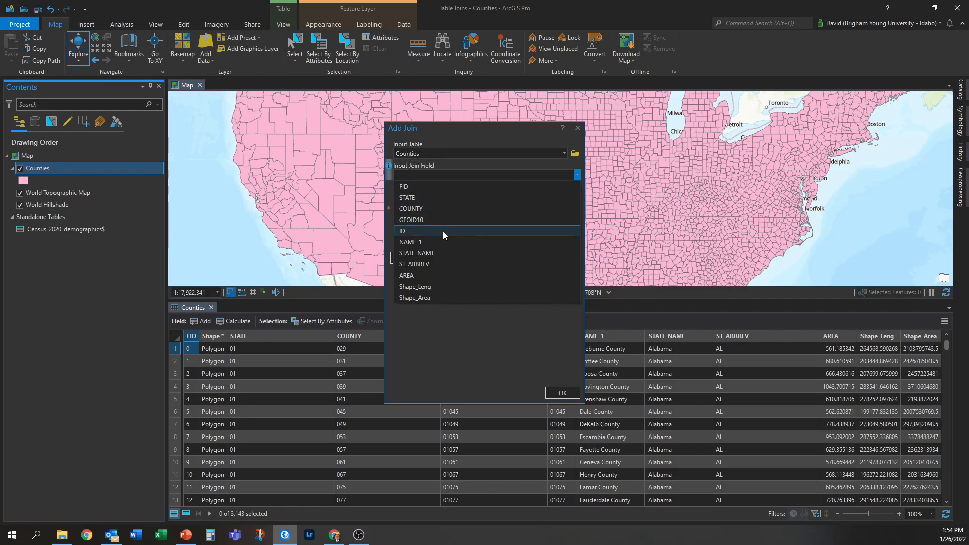
pyautogui.click(408, 232)
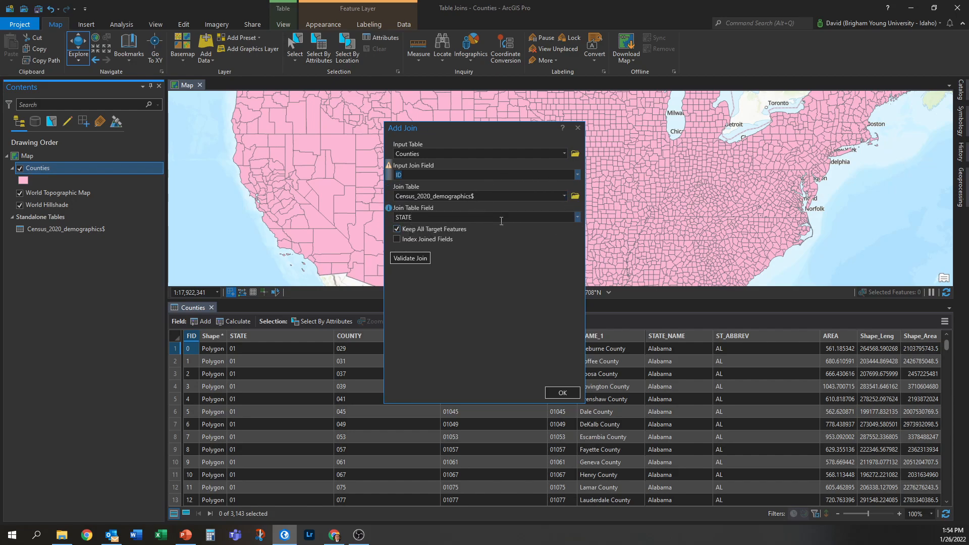
pyautogui.click(579, 218)
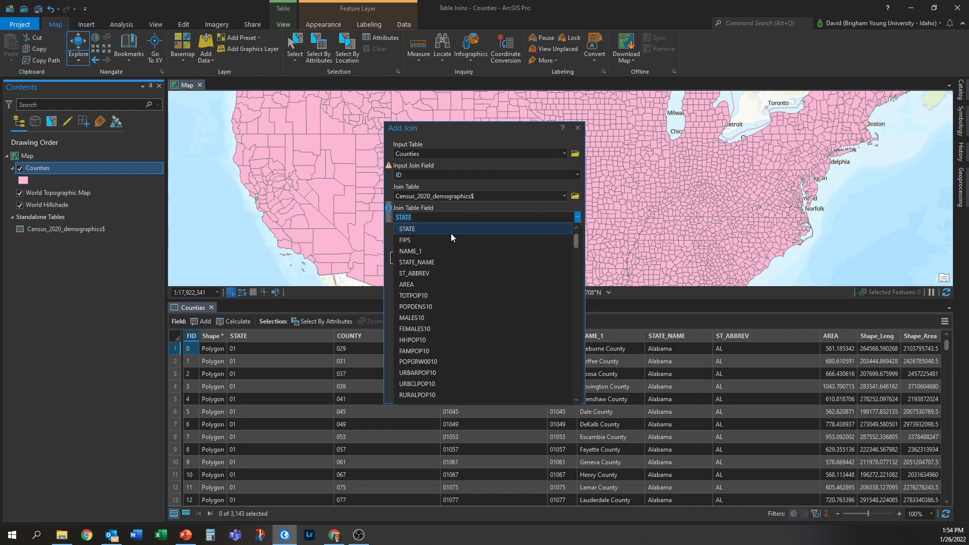
pyautogui.click(413, 240)
pyautogui.click(476, 310)
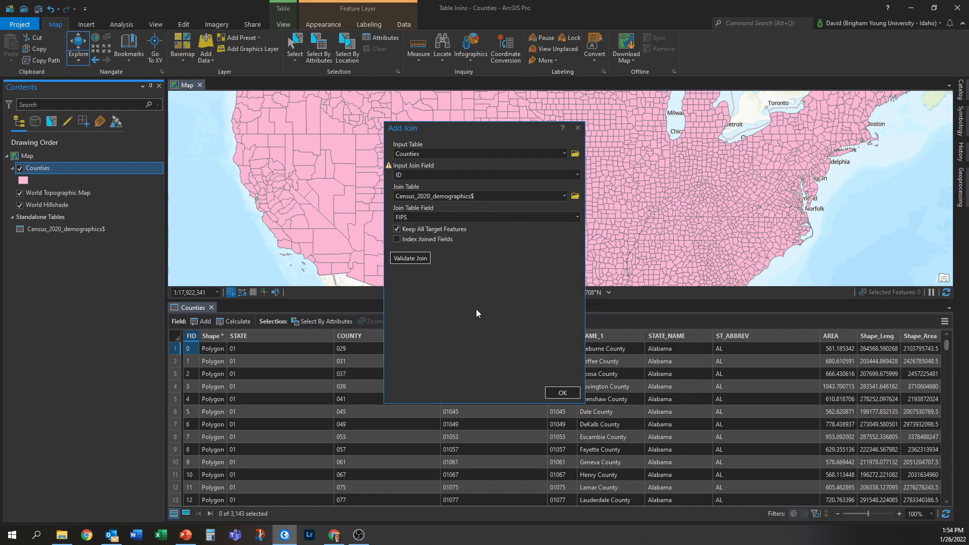
# - Validate the join and read through the validation messages before closing them
pyautogui.click(413, 258)
pyautogui.scroll(-3, 559, 289)
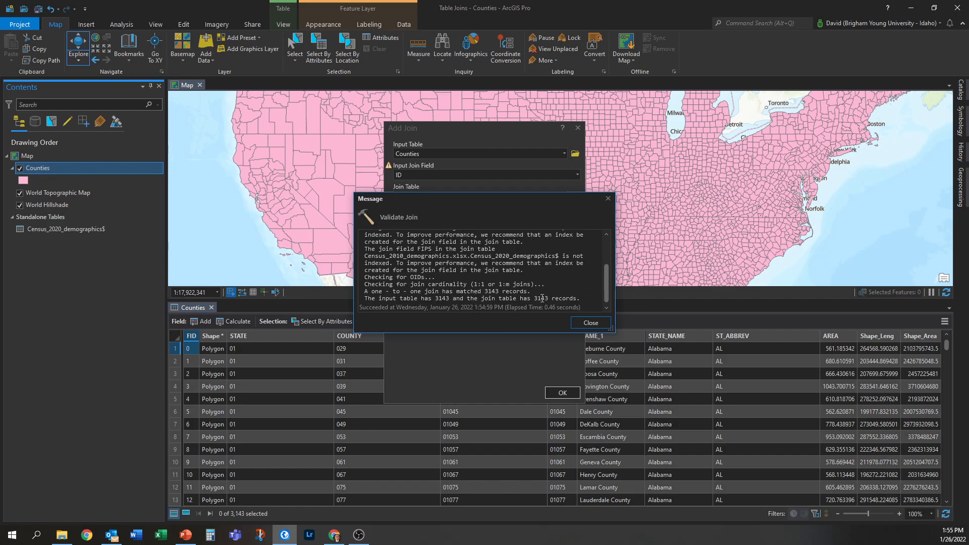
pyautogui.scroll(5, 454, 293)
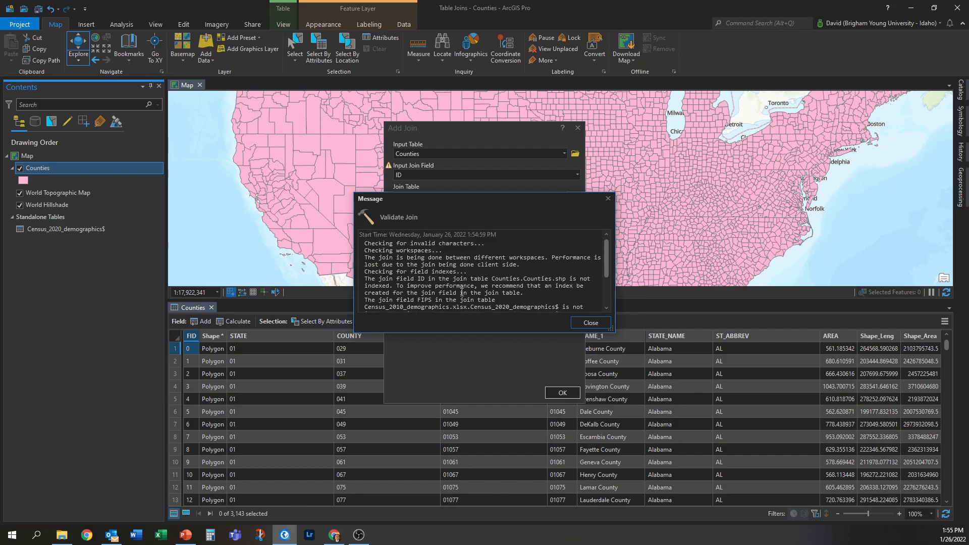
pyautogui.scroll(-5, 463, 292)
pyautogui.moveTo(435, 301); pyautogui.dragTo(546, 299)
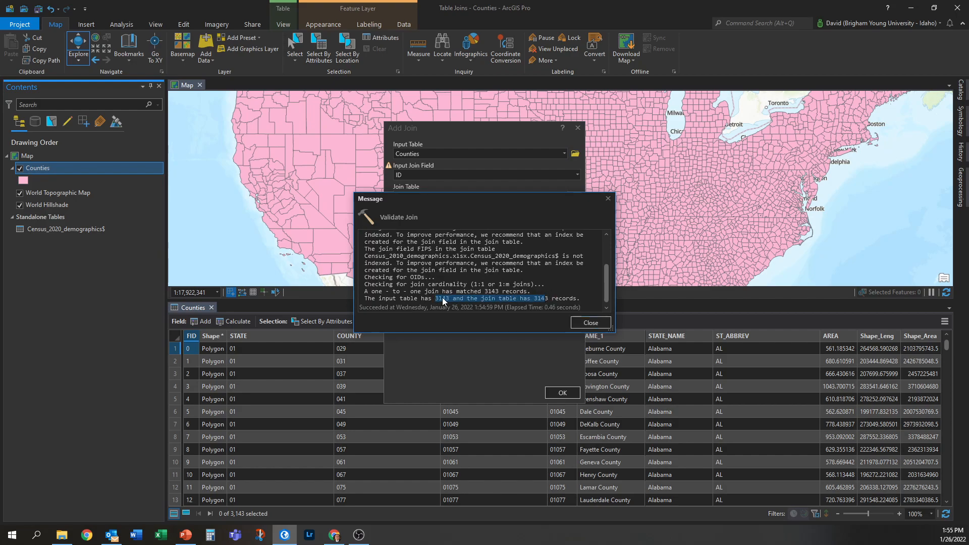
pyautogui.click(446, 302)
pyautogui.click(590, 323)
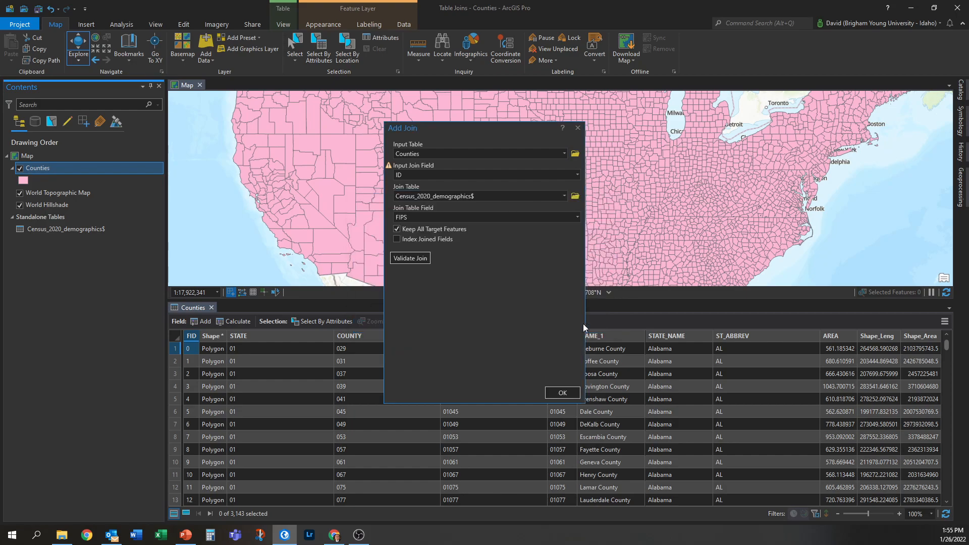
# - Apply the join, browse the joined census fields in the Counties attribute table, and close the table
pyautogui.click(562, 393)
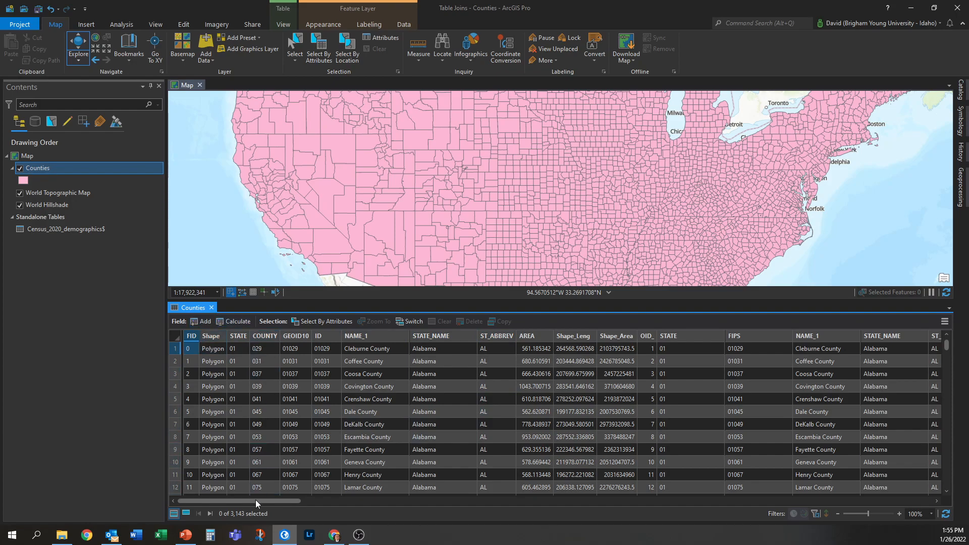
pyautogui.moveTo(256, 502); pyautogui.dragTo(186, 446)
pyautogui.click(531, 376)
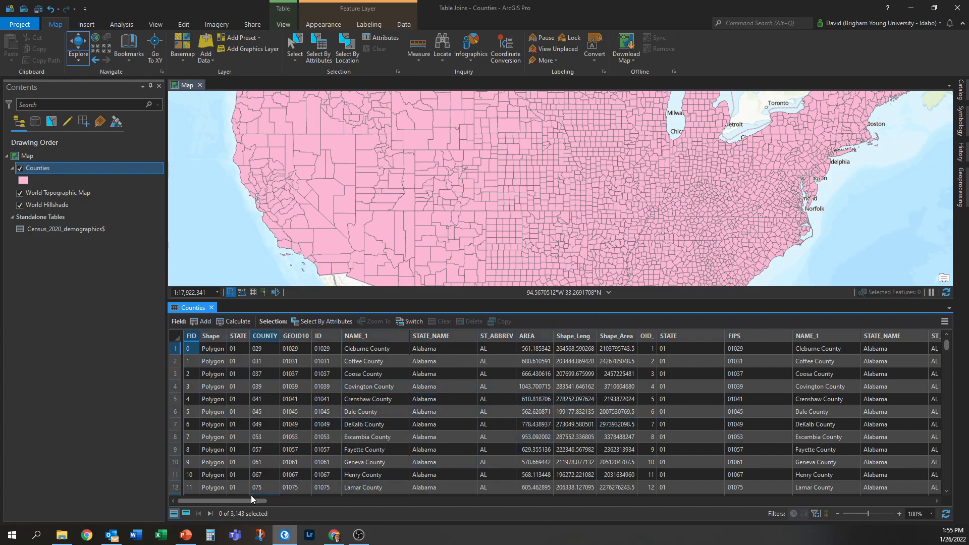
pyautogui.moveTo(253, 501); pyautogui.dragTo(392, 501)
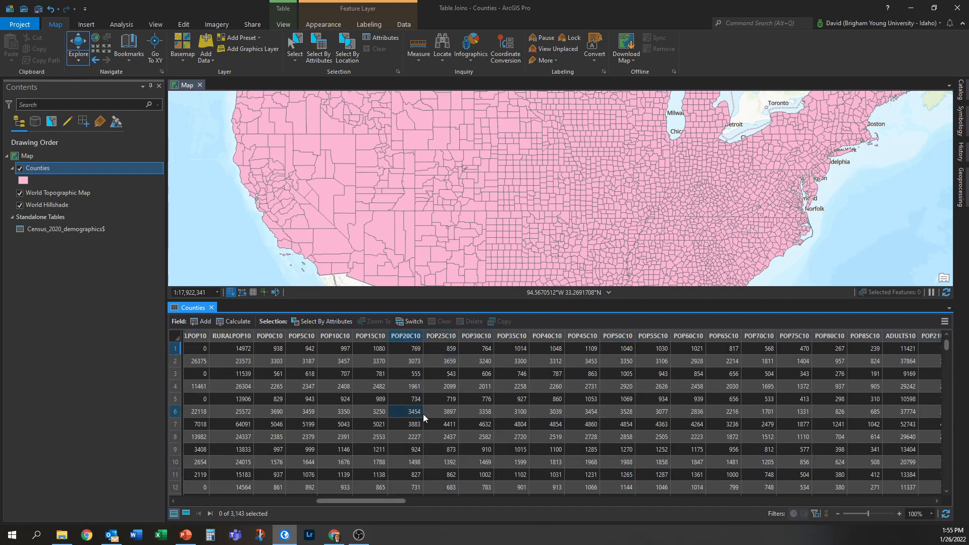
pyautogui.moveTo(367, 502); pyautogui.dragTo(181, 462)
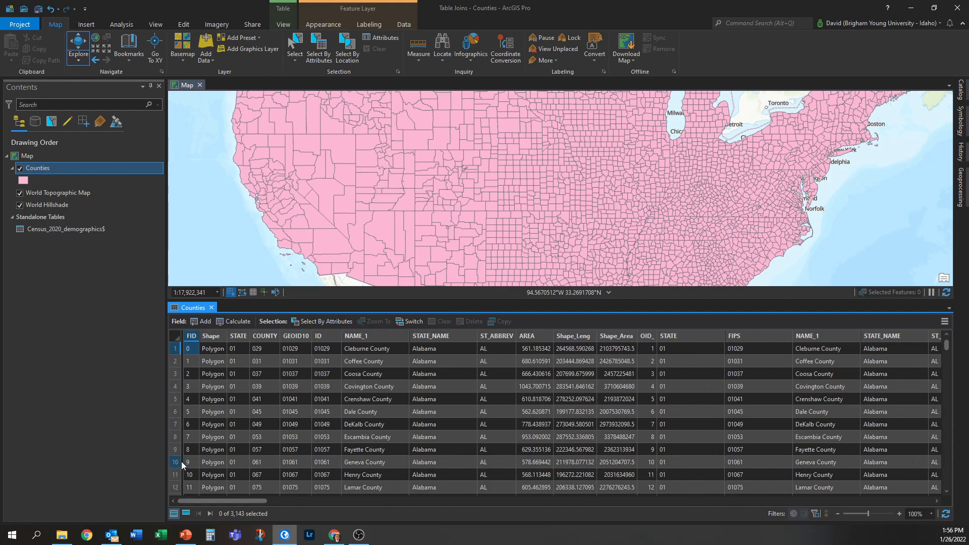
pyautogui.click(212, 309)
# - Export the joined Counties layer's features to Table Joins.gdb with the output name counties_demographics
pyautogui.rightClick(39, 171)
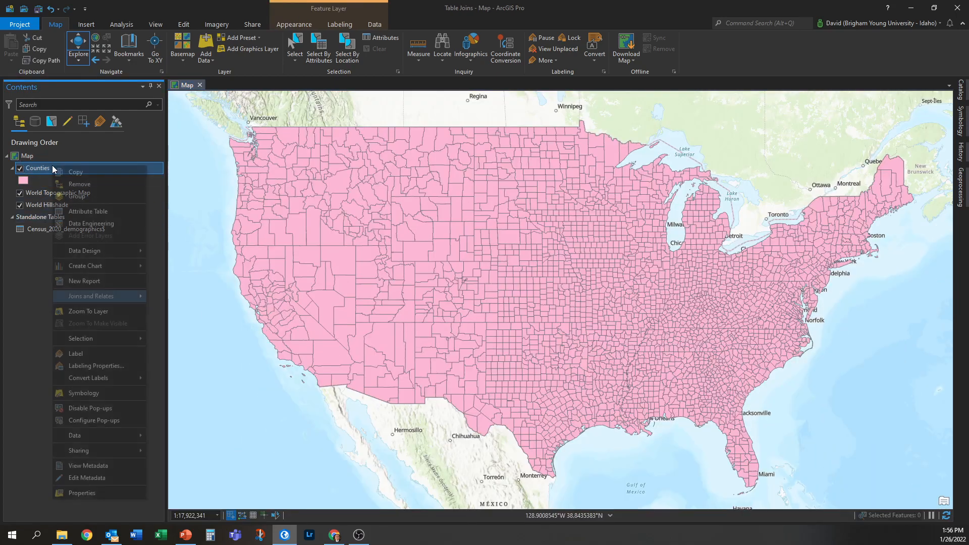
pyautogui.moveTo(89, 437)
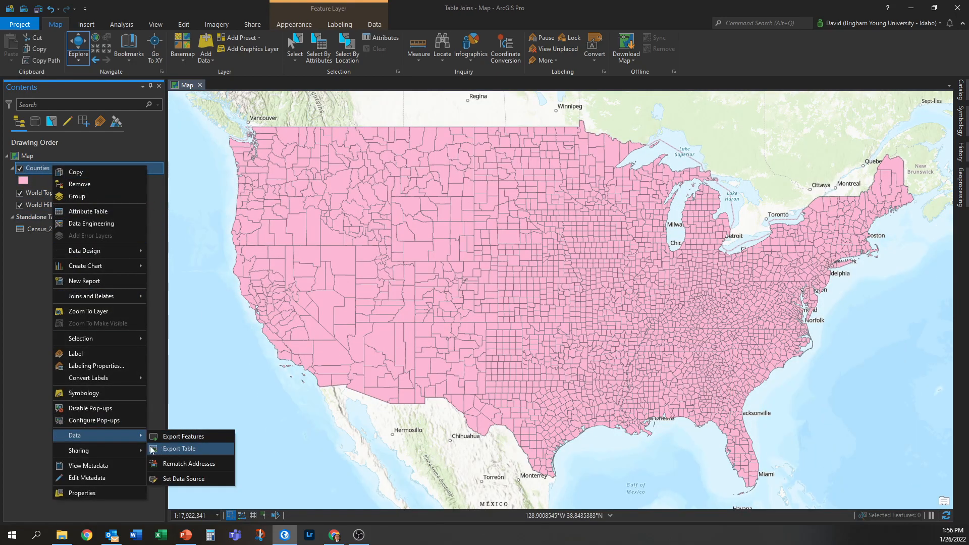
pyautogui.click(183, 437)
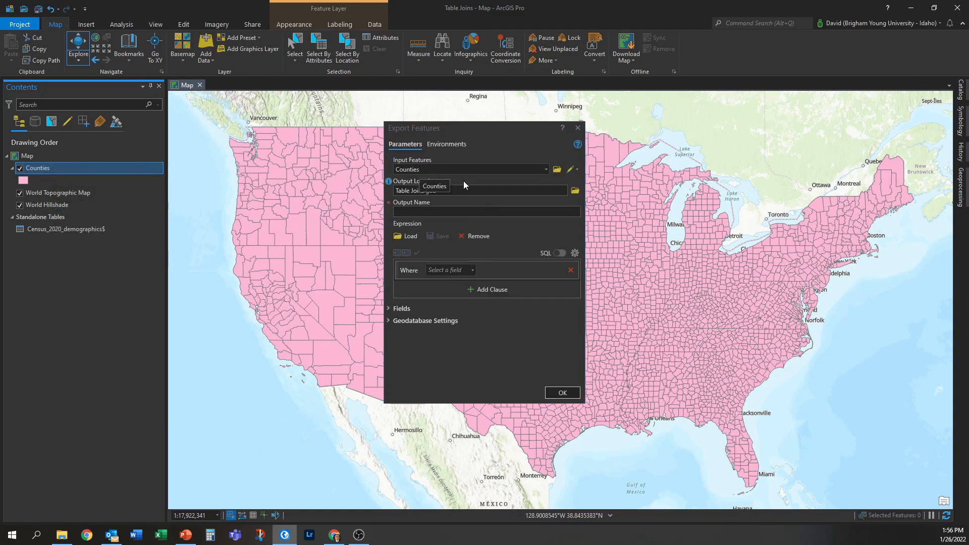
pyautogui.click(477, 212)
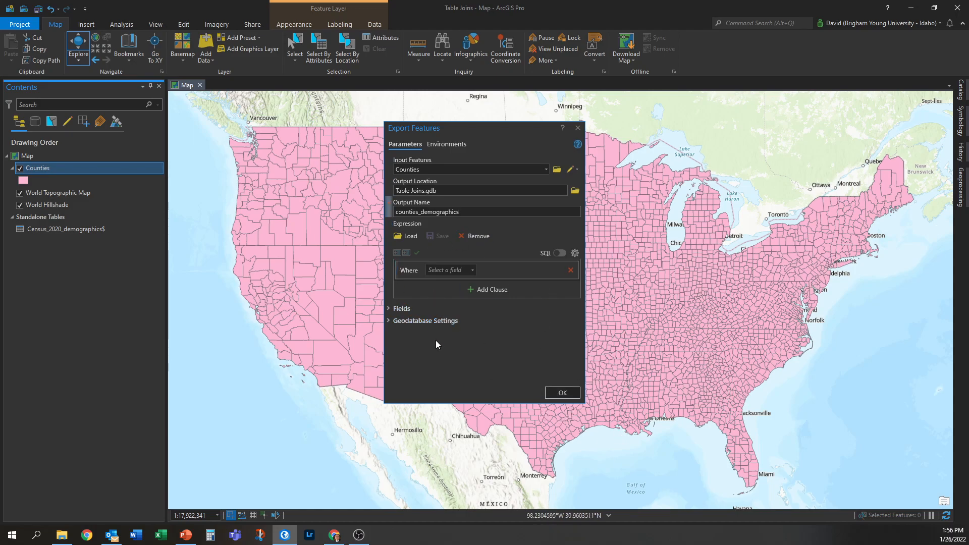
pyautogui.click(565, 395)
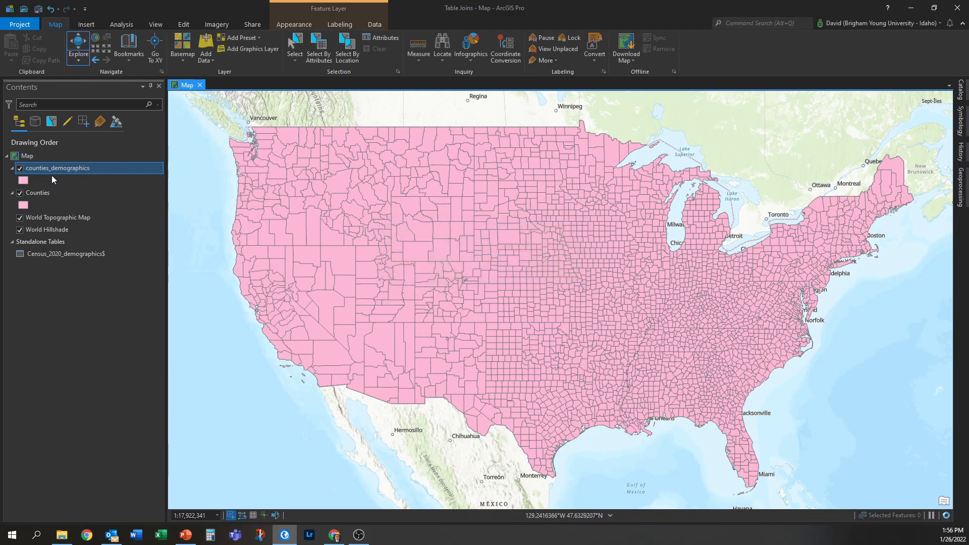
# - Remove the original Counties layer and the Census_2020_demographics$ standalone table from the map
pyautogui.rightClick(60, 194)
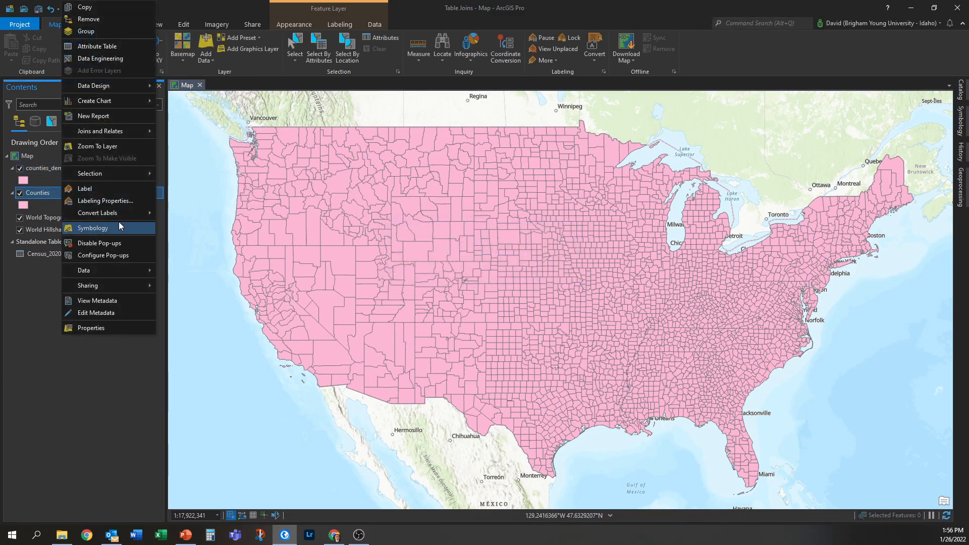
pyautogui.click(89, 19)
pyautogui.rightClick(79, 235)
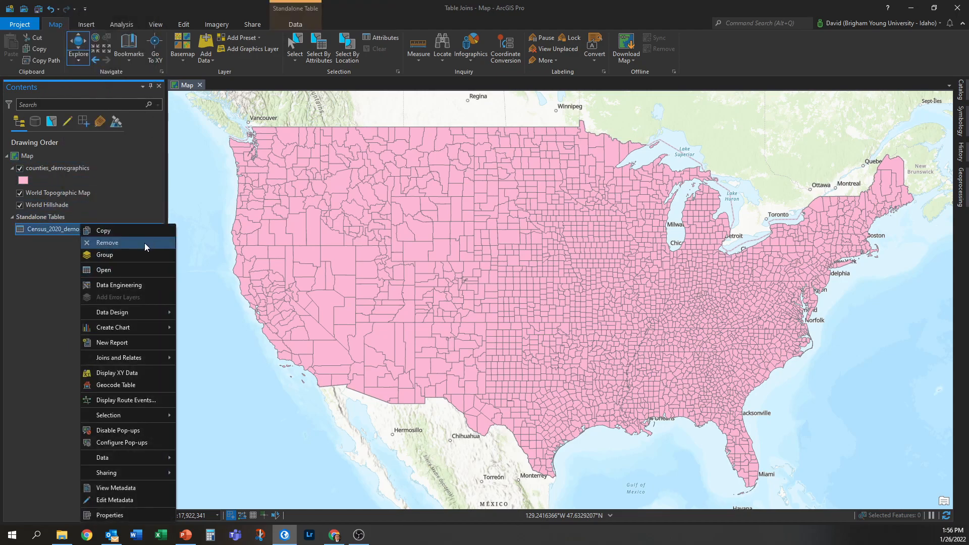
pyautogui.click(117, 242)
# - Open the counties_demographics attribute table and scroll across its fields
pyautogui.rightClick(45, 171)
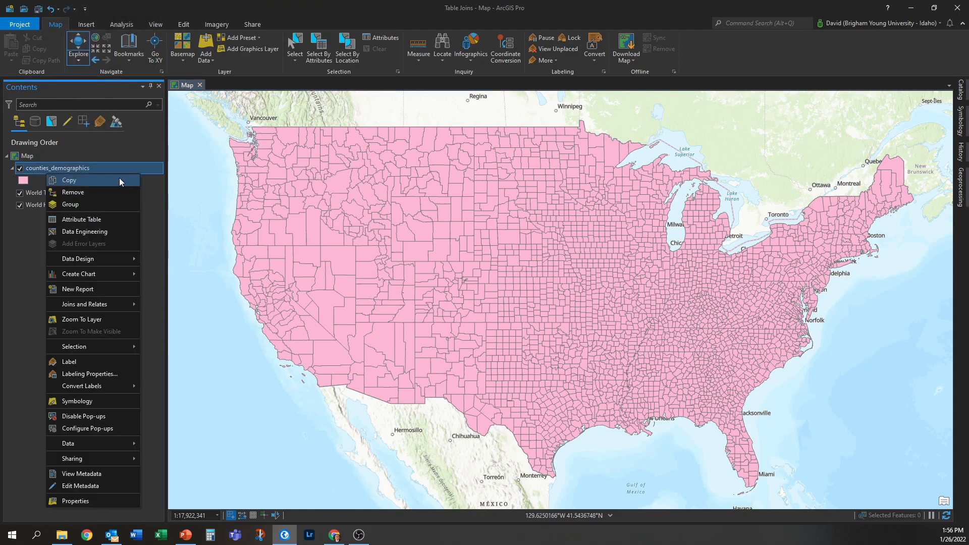
pyautogui.click(97, 220)
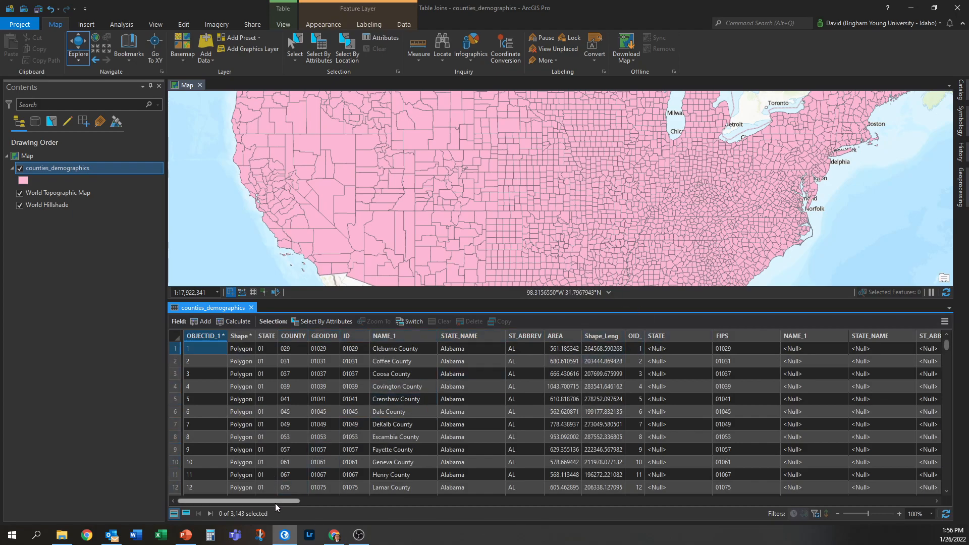
pyautogui.moveTo(274, 502); pyautogui.dragTo(453, 504)
pyautogui.moveTo(581, 505); pyautogui.dragTo(201, 474)
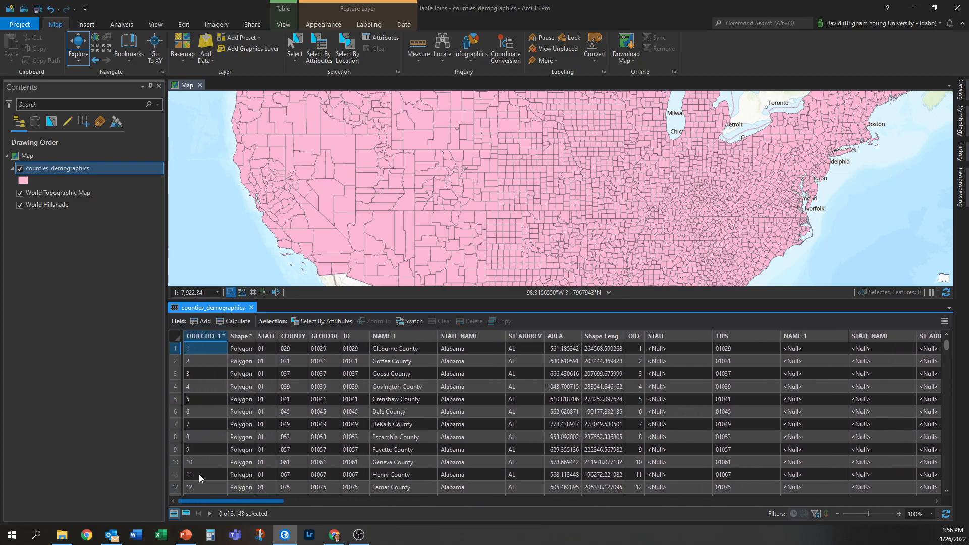
# - Symbolize counties_demographics with Graduated Colors using the POPDENS10 field
pyautogui.click(22, 180)
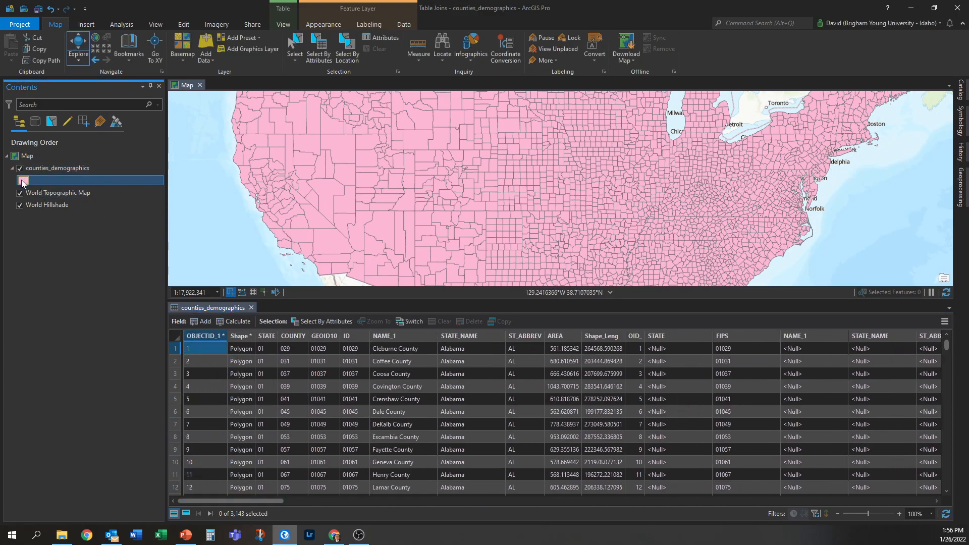
pyautogui.click(961, 121)
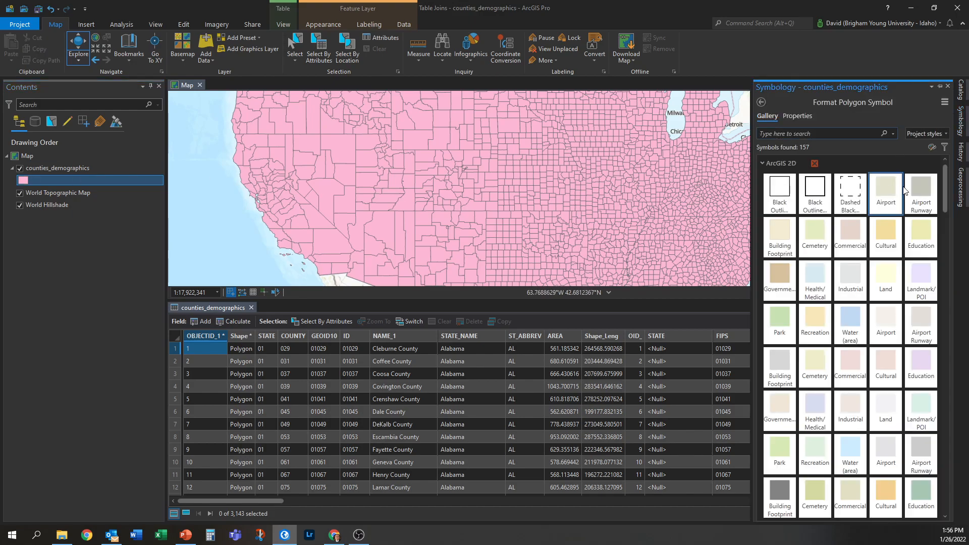
pyautogui.click(762, 102)
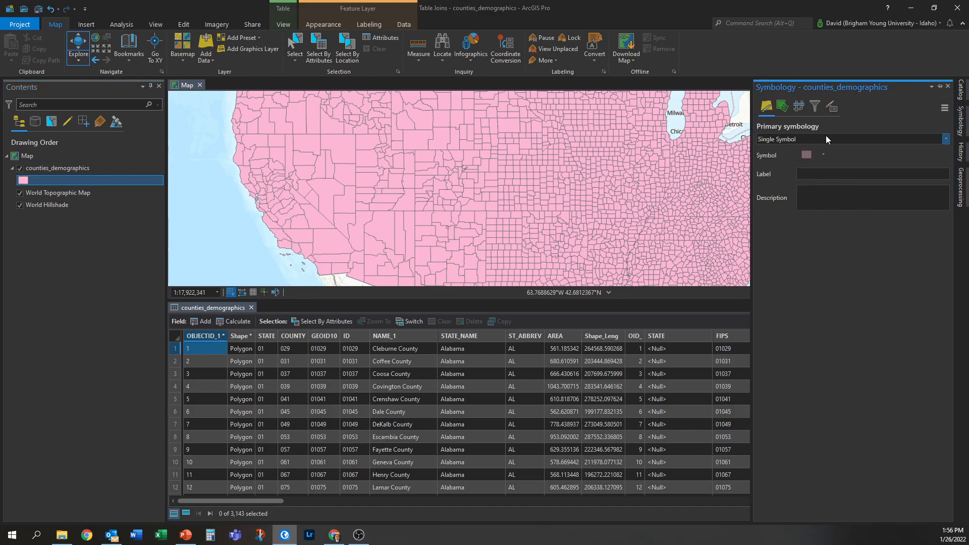
pyautogui.click(826, 138)
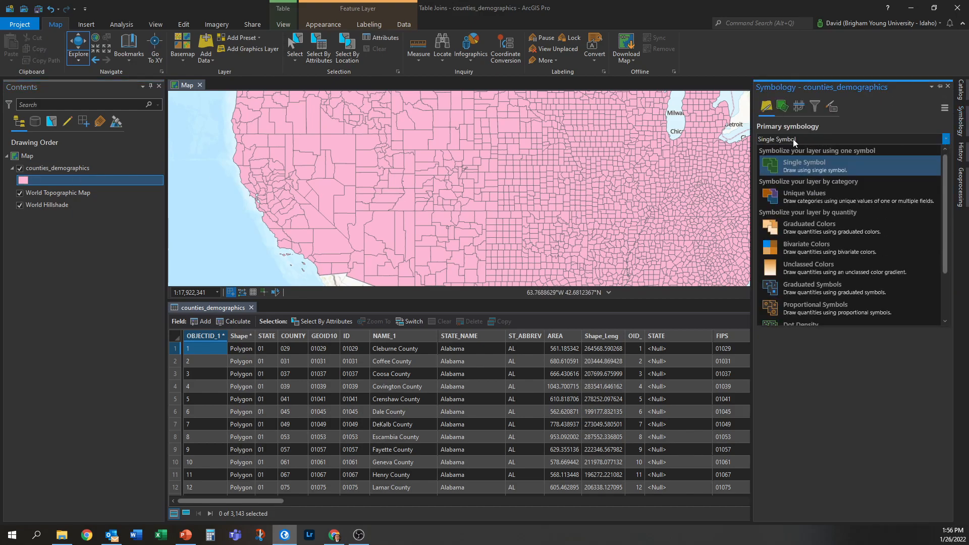
pyautogui.click(827, 231)
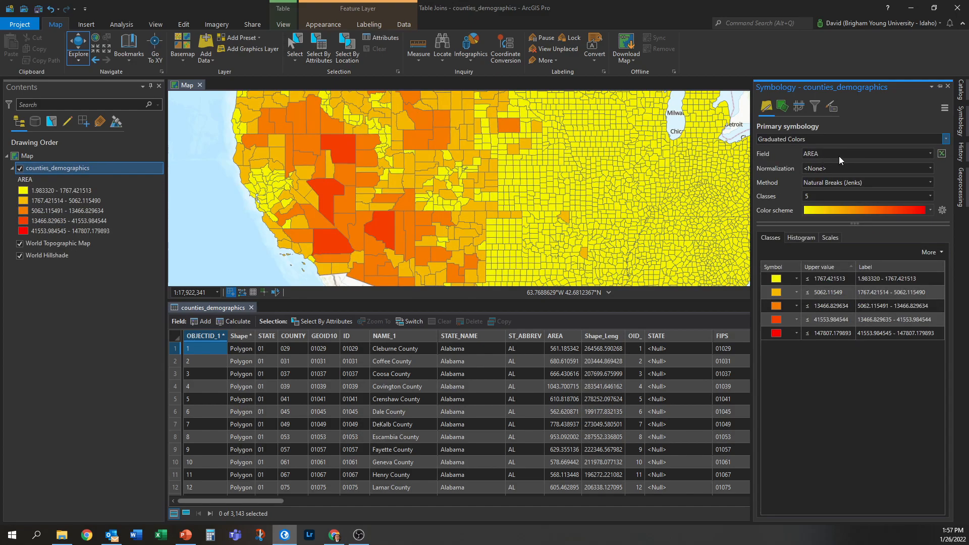
pyautogui.click(856, 152)
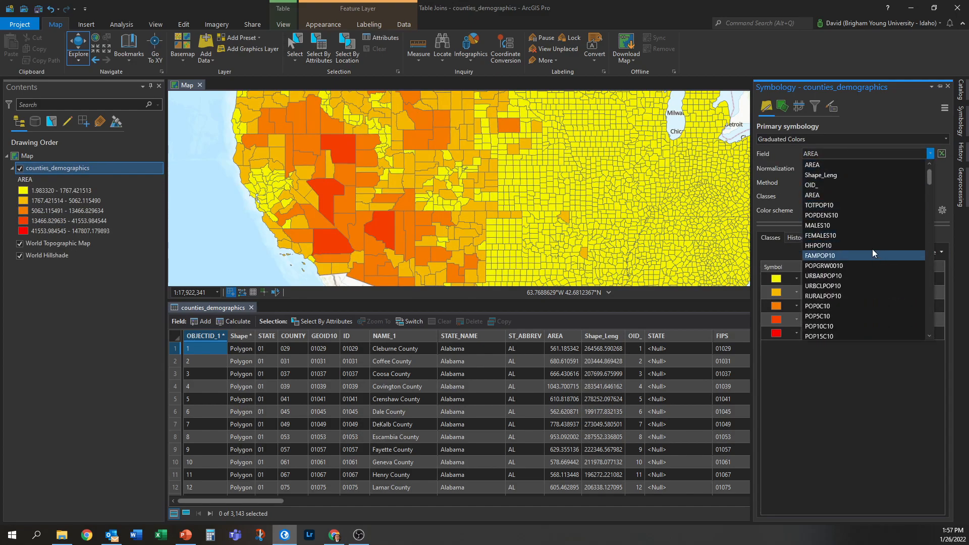
pyautogui.click(852, 214)
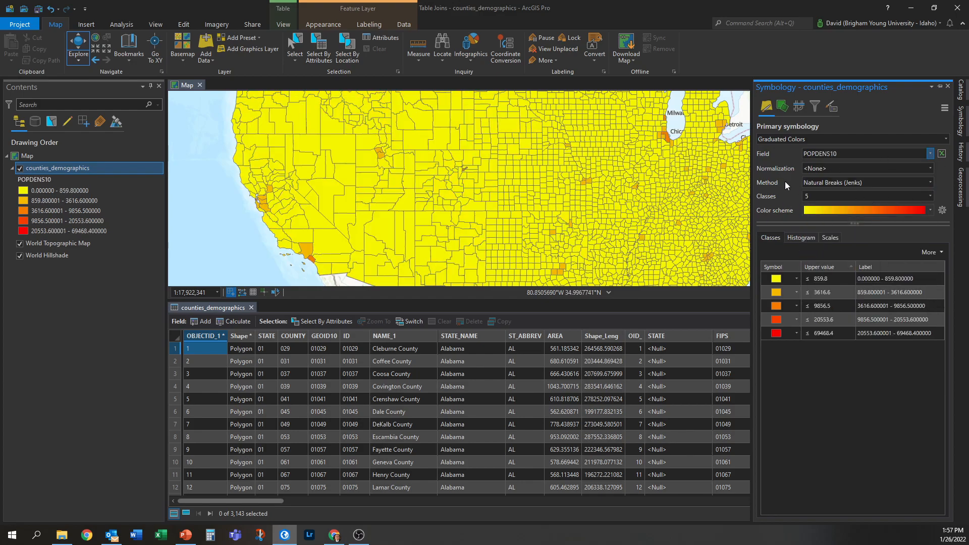
# - Set the classification method to Geometric Interval and the number of classes to 10
pyautogui.click(930, 182)
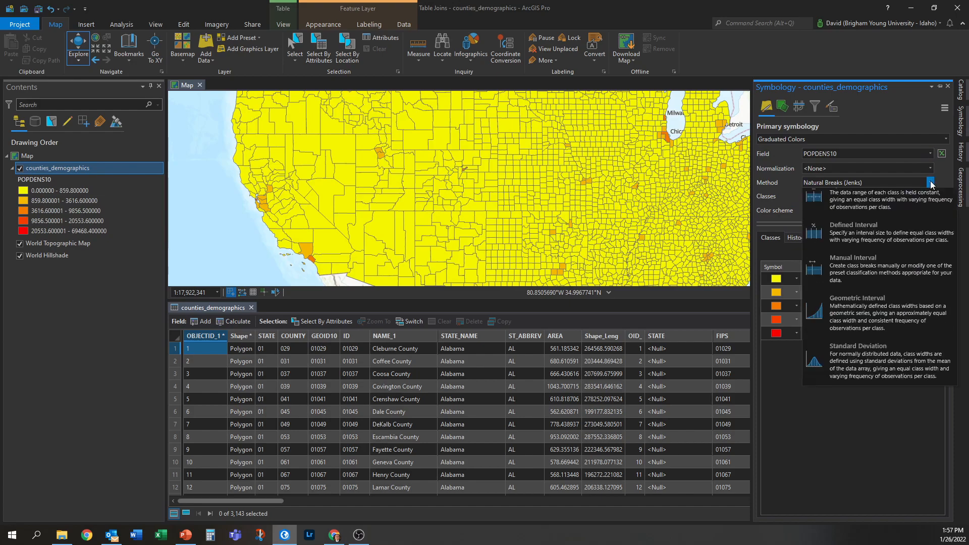
pyautogui.click(860, 417)
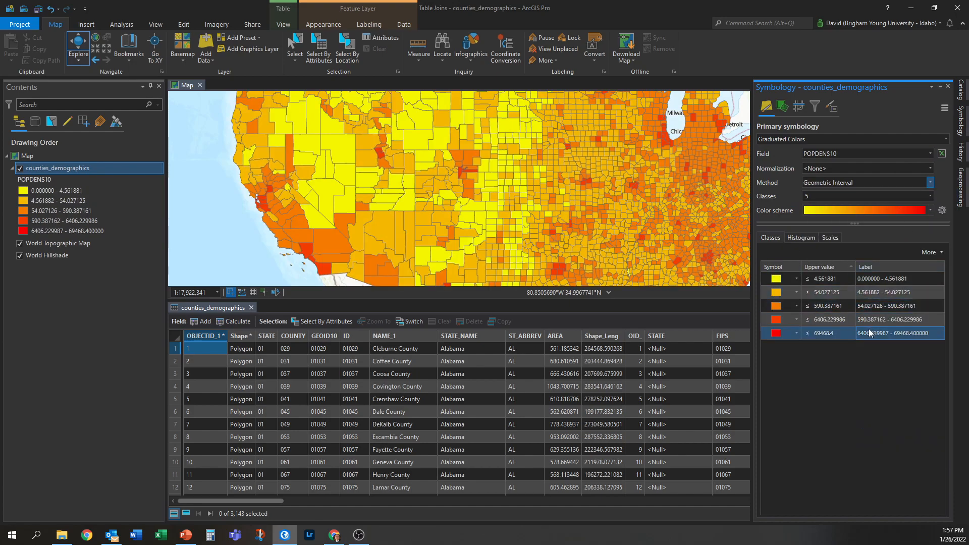
pyautogui.click(929, 195)
pyautogui.scroll(2, 858, 242)
pyautogui.click(837, 259)
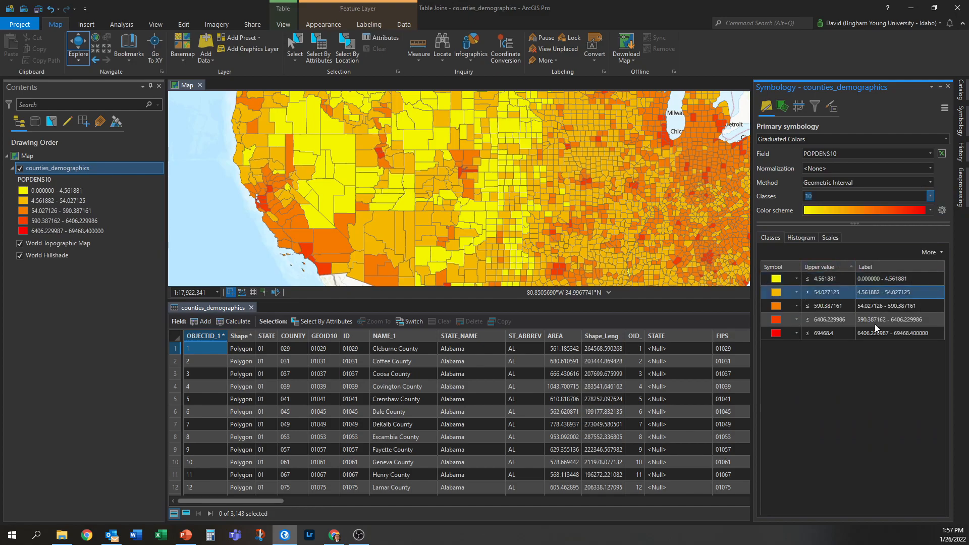
# - Close the attribute table and turn off the World Topographic Map and World Hillshade layers
pyautogui.click(245, 308)
pyautogui.click(251, 307)
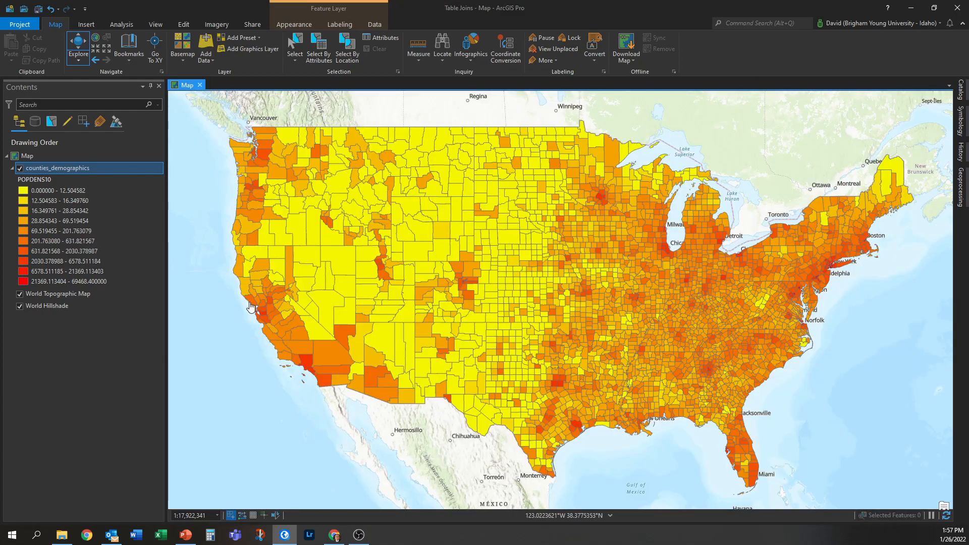
pyautogui.click(20, 294)
pyautogui.click(19, 307)
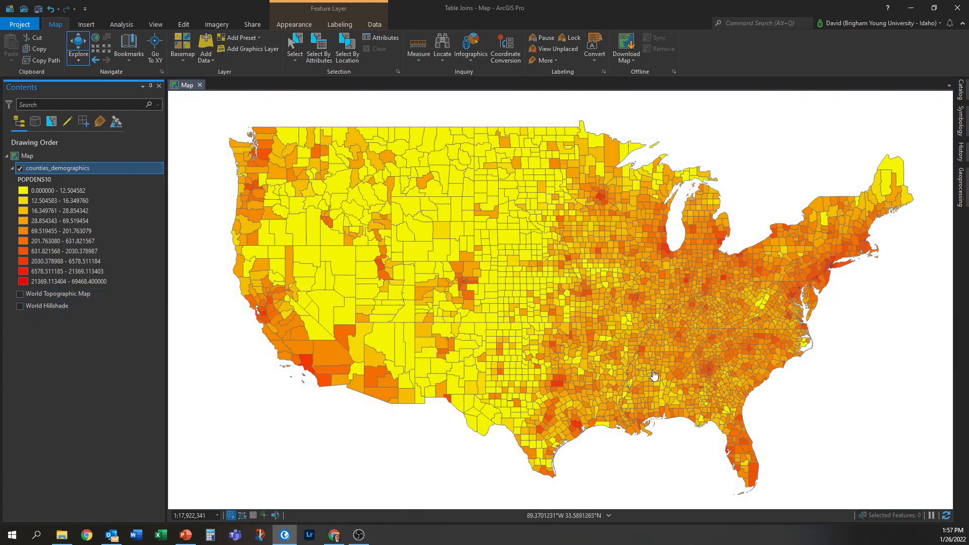